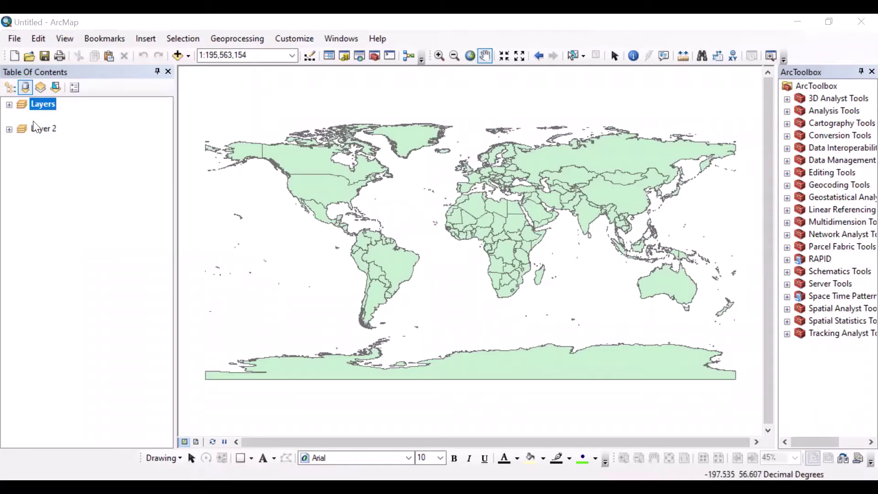
# Expand the Layers group and look at World_Countries' Joins and Relates > Join menu option
pyautogui.click(9, 105)
pyautogui.rightClick(94, 126)
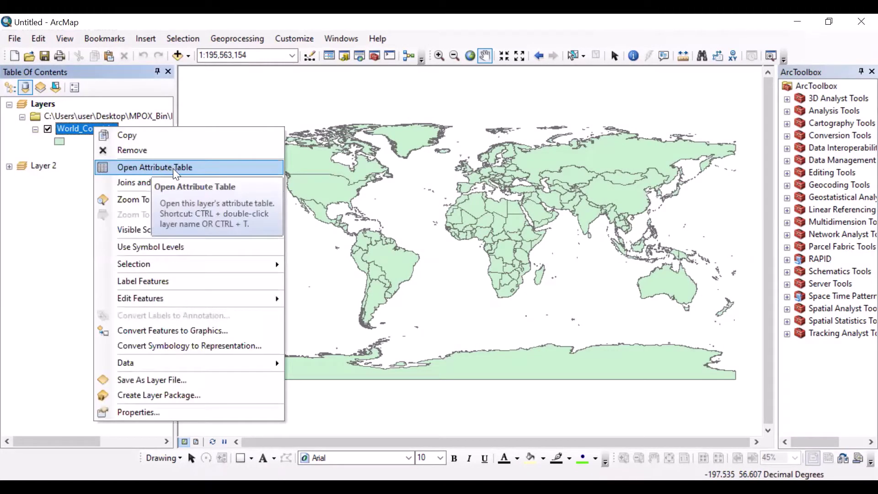
pyautogui.moveTo(209, 170)
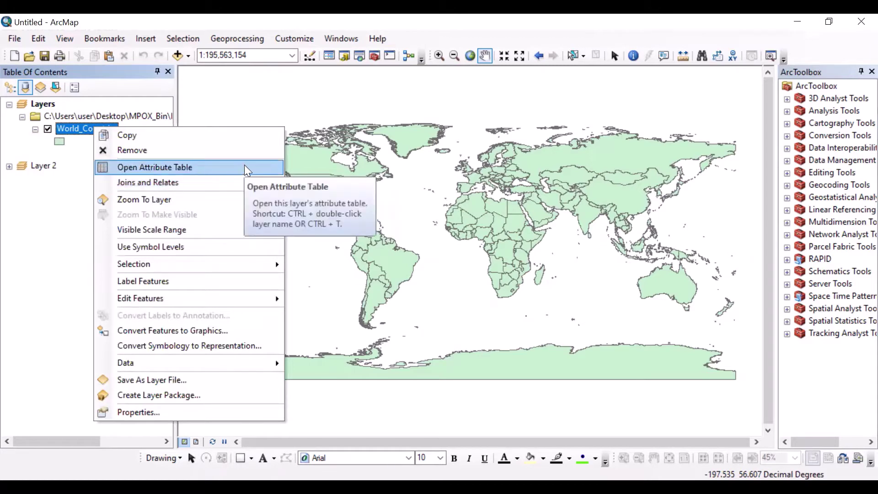
pyautogui.moveTo(267, 181)
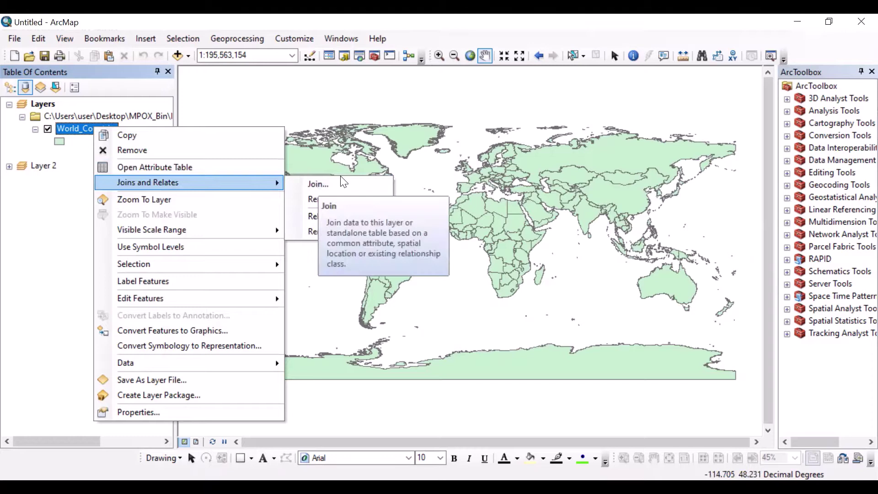
# Add the Month_Summary_CSV.csv table to the map
pyautogui.click(161, 93)
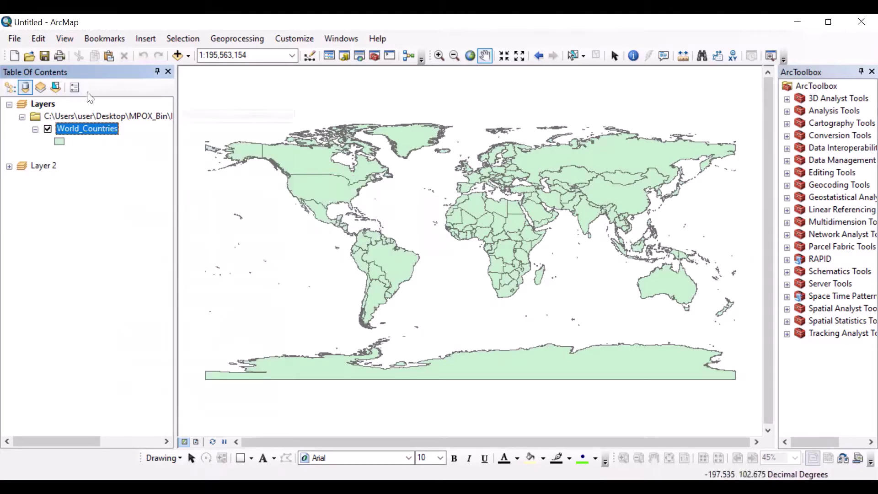
pyautogui.click(176, 55)
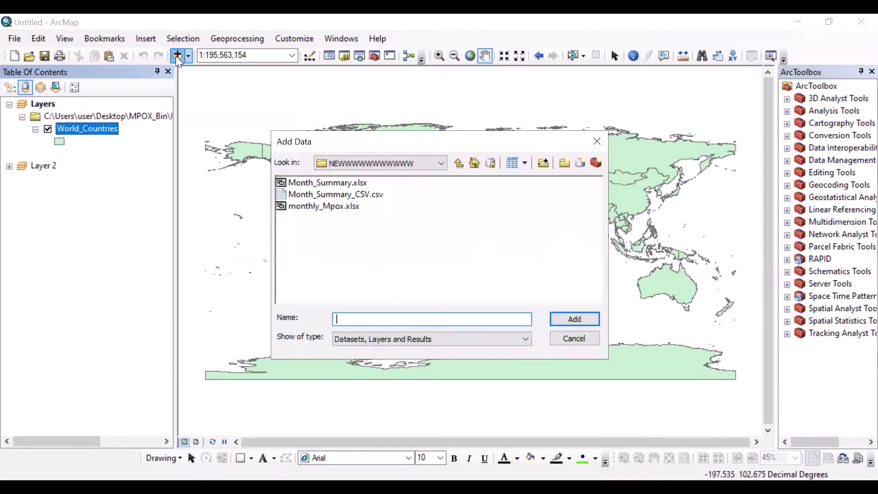
pyautogui.click(347, 196)
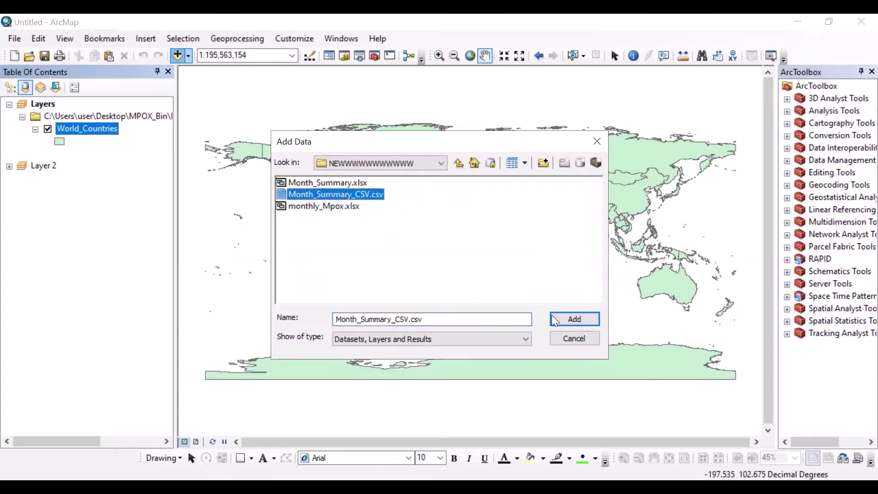
pyautogui.click(576, 320)
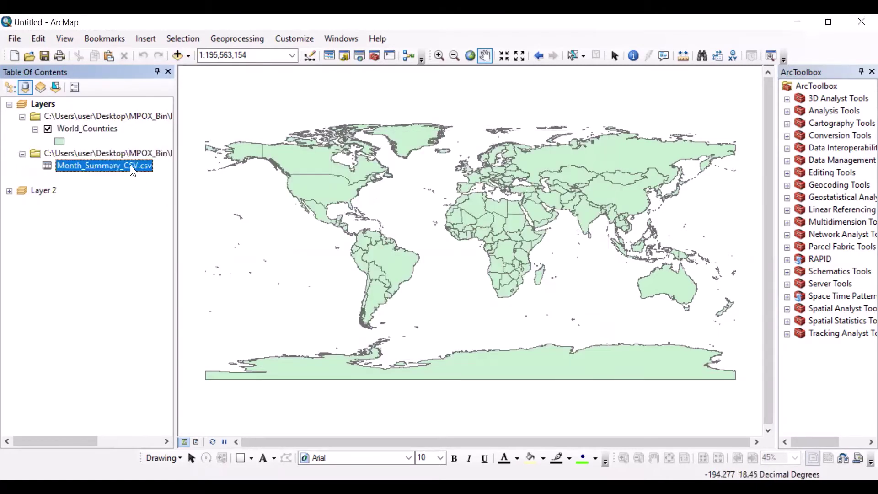
# Review the Month_Summary_CSV.csv table's Jan_c, Aug_c, May_d and Aug_d columns, then close it
pyautogui.rightClick(131, 165)
pyautogui.click(166, 176)
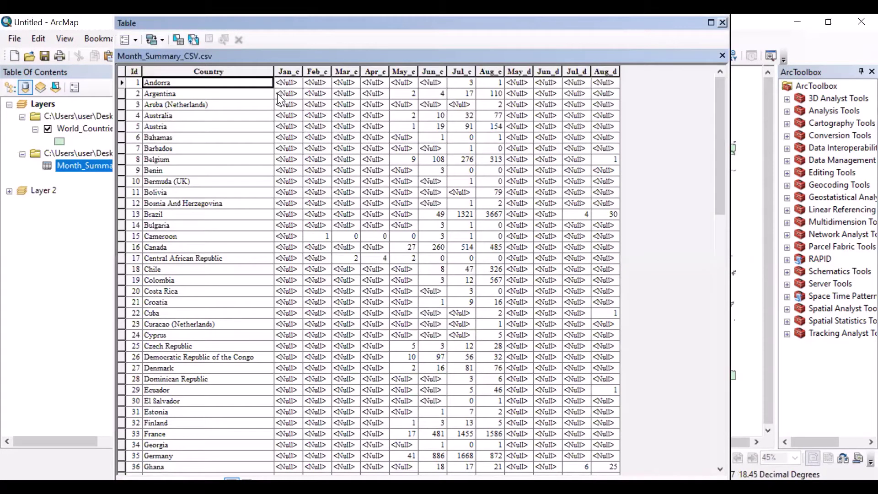
pyautogui.click(286, 72)
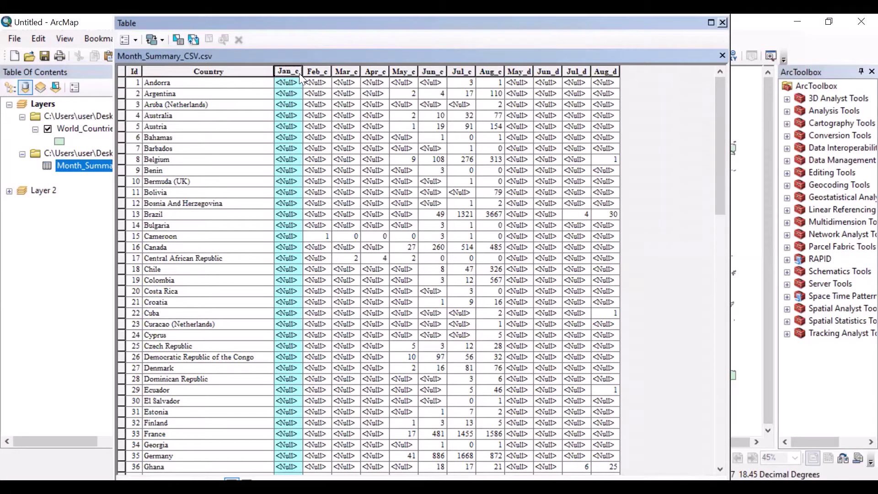
pyautogui.click(493, 72)
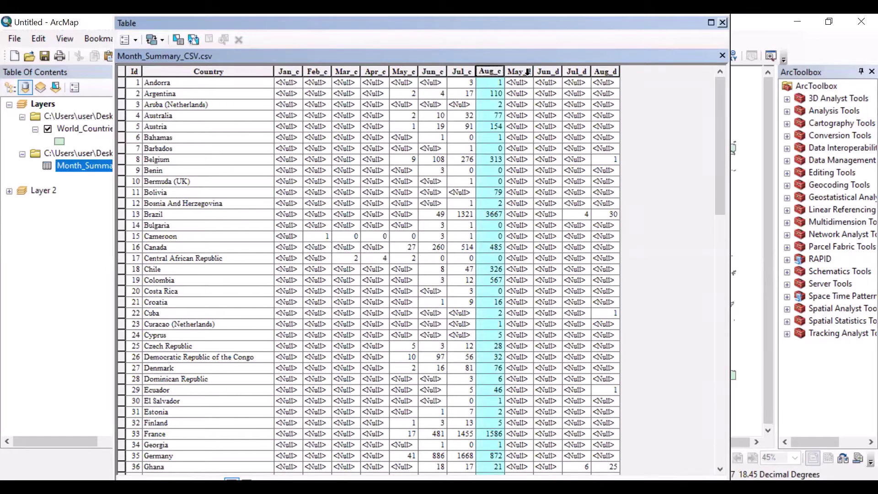
pyautogui.click(530, 72)
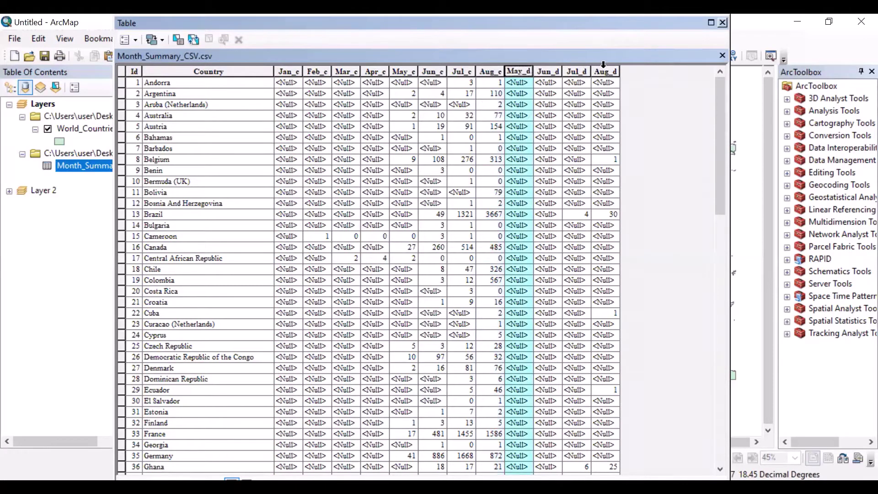
pyautogui.click(612, 70)
pyautogui.click(722, 23)
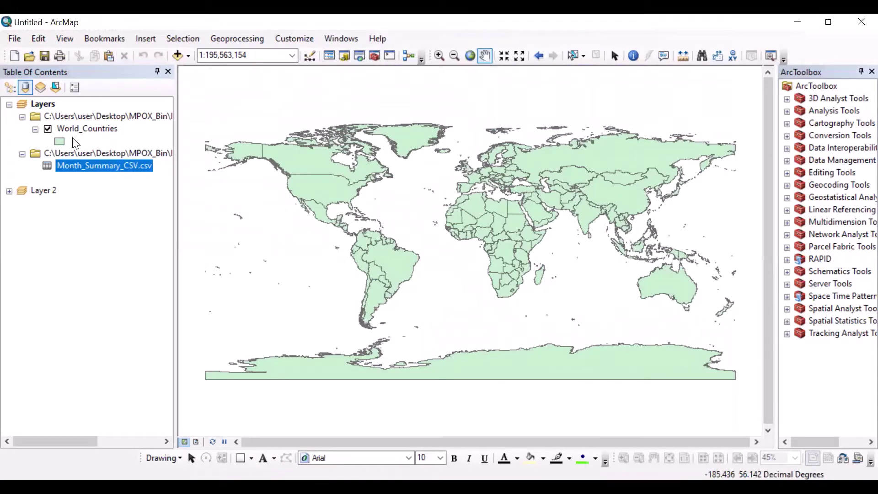
pyautogui.keyDown('ctrl'); pyautogui.click(104, 131); pyautogui.keyUp('ctrl')
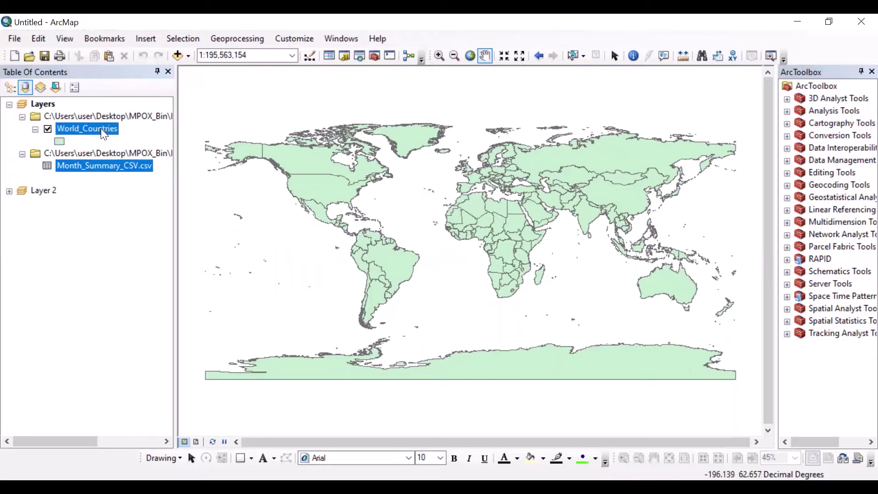
pyautogui.rightClick(101, 130)
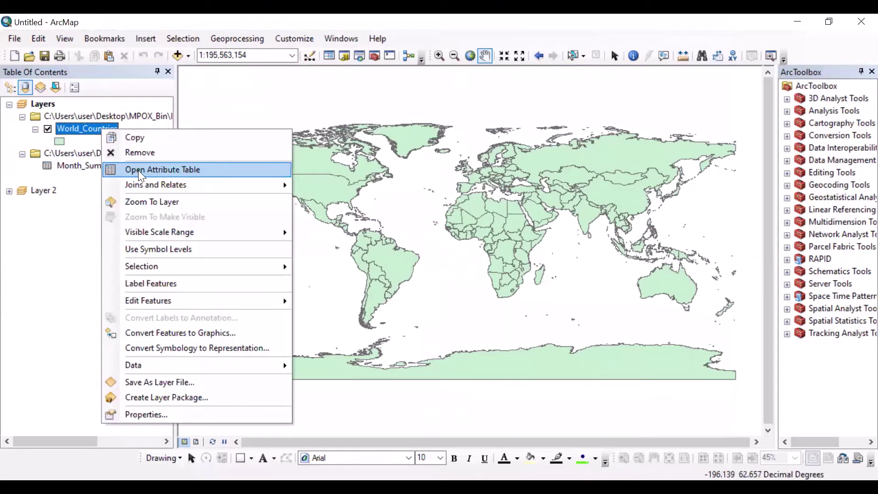
pyautogui.click(138, 170)
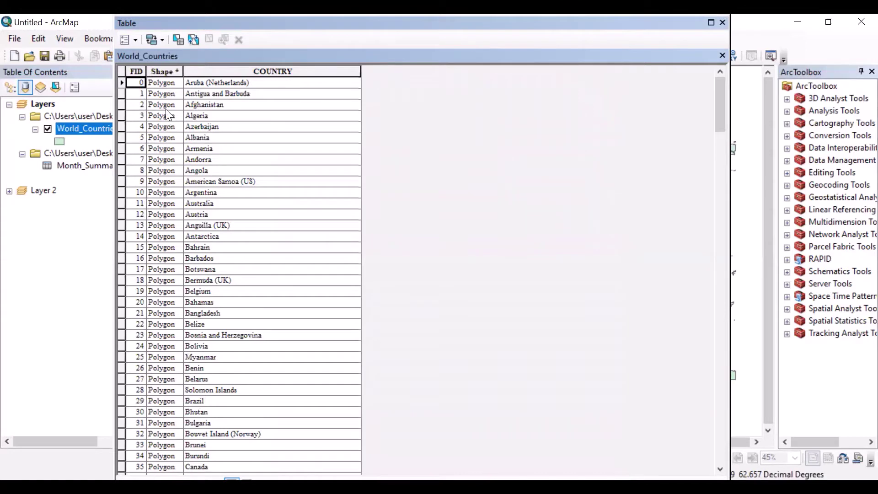
pyautogui.click(137, 71)
pyautogui.click(161, 71)
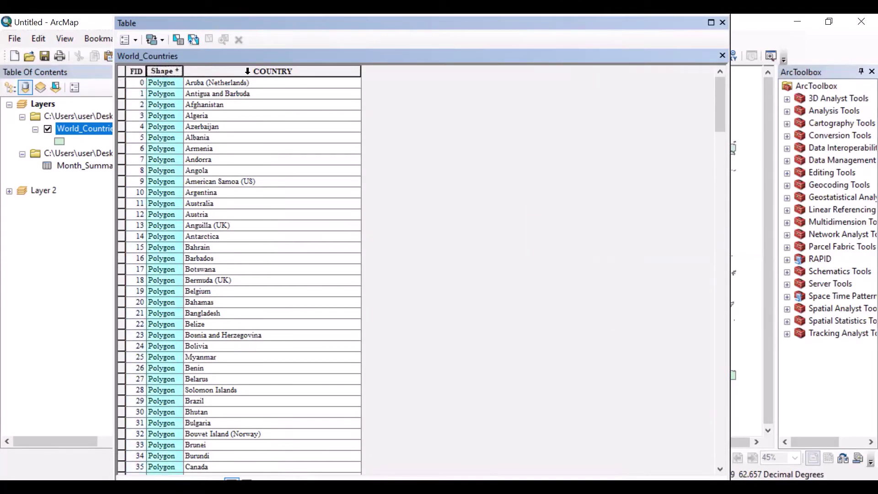
pyautogui.click(250, 72)
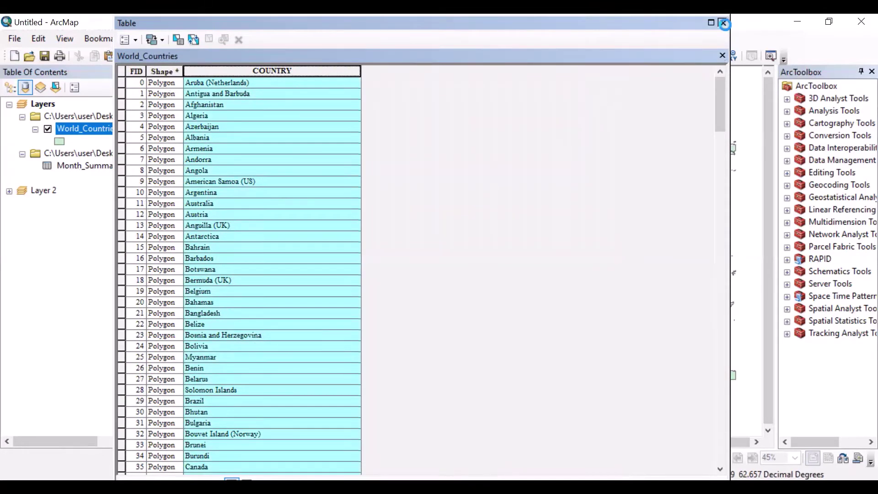
pyautogui.click(723, 23)
pyautogui.rightClick(95, 125)
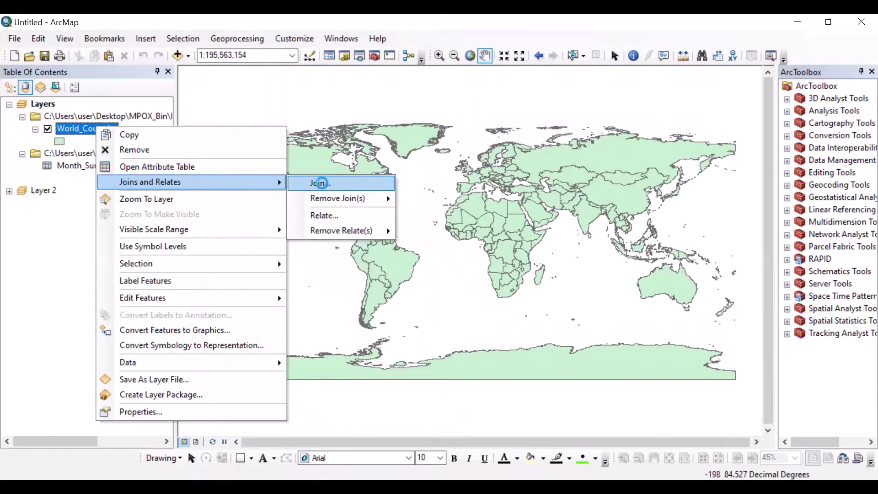
pyautogui.click(320, 183)
pyautogui.click(518, 114)
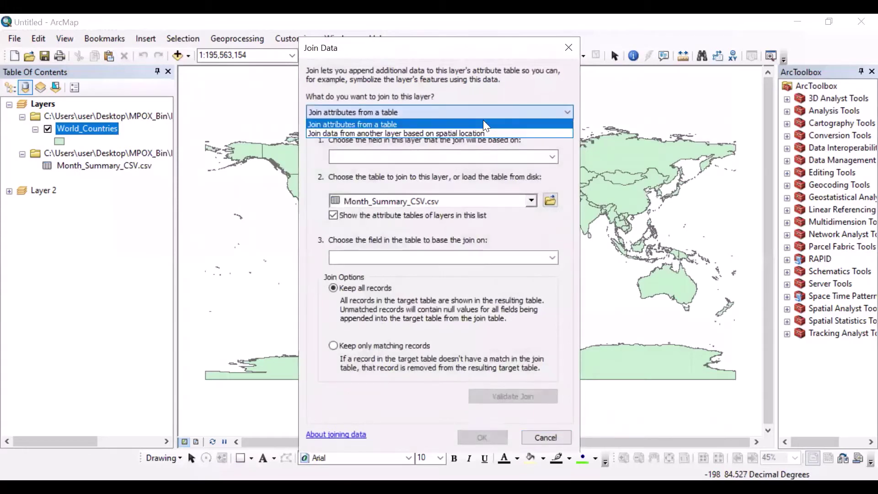
pyautogui.click(389, 128)
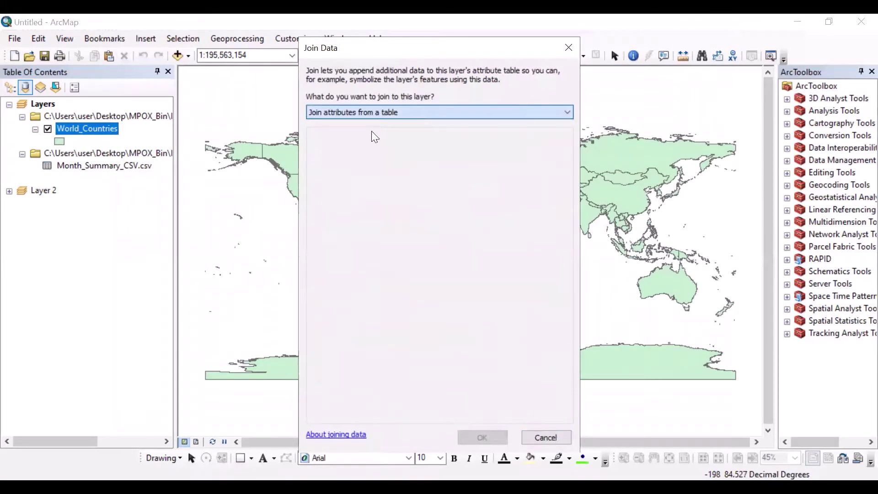
pyautogui.click(552, 158)
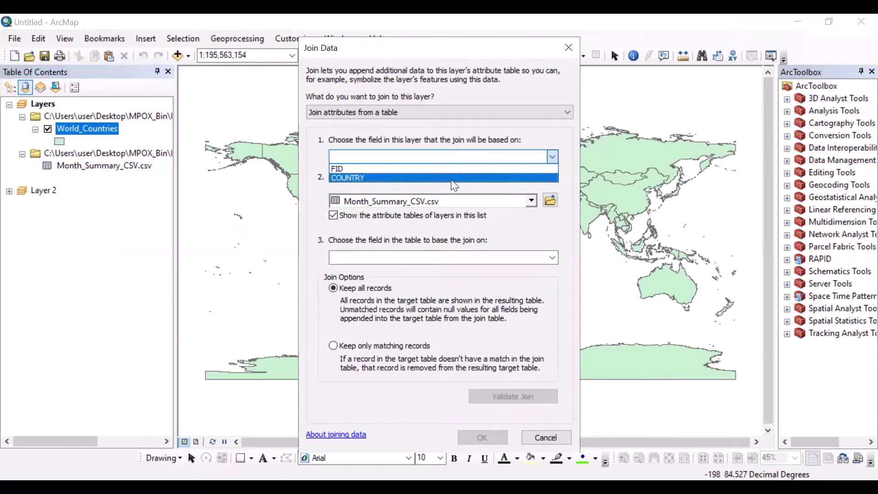
pyautogui.click(569, 51)
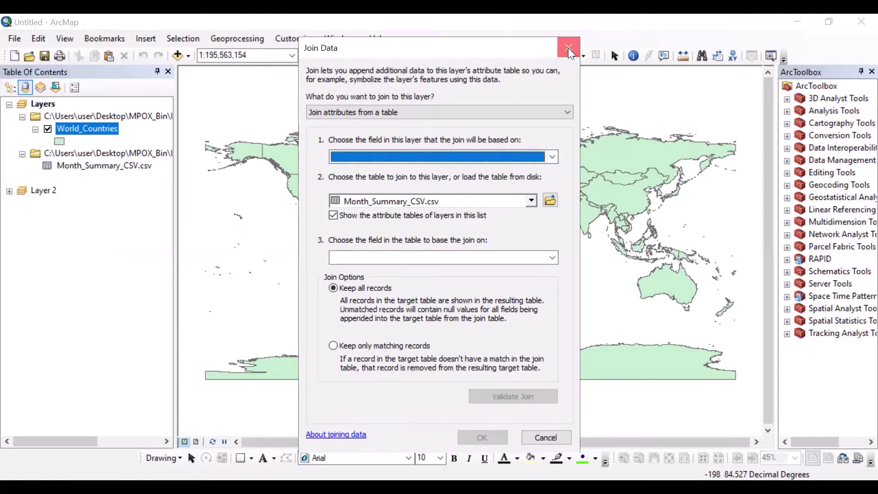
pyautogui.click(568, 48)
pyautogui.rightClick(102, 128)
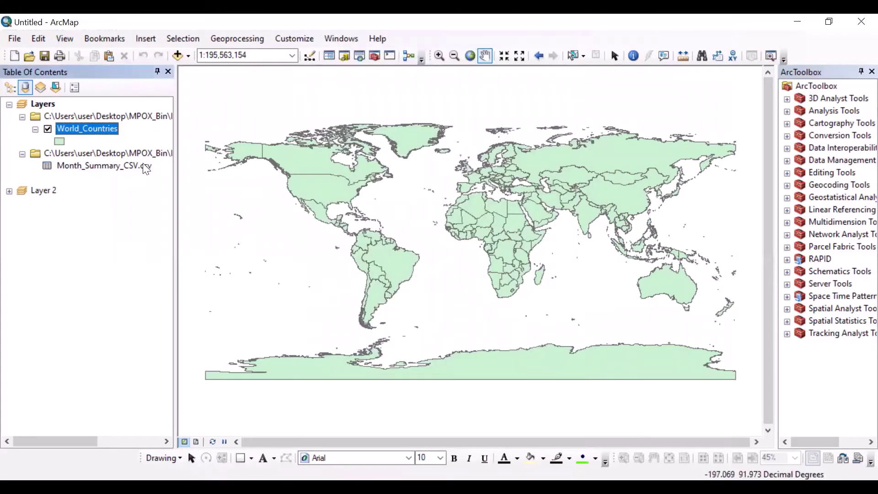
pyautogui.click(148, 170)
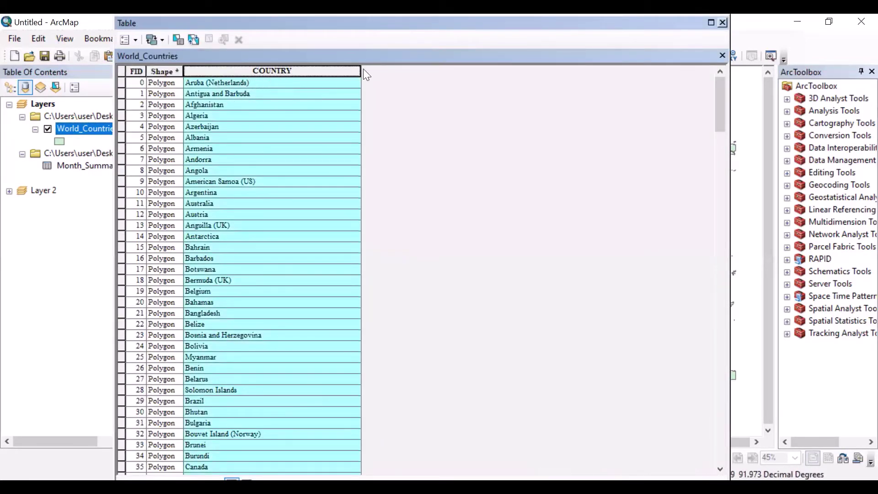
pyautogui.click(723, 23)
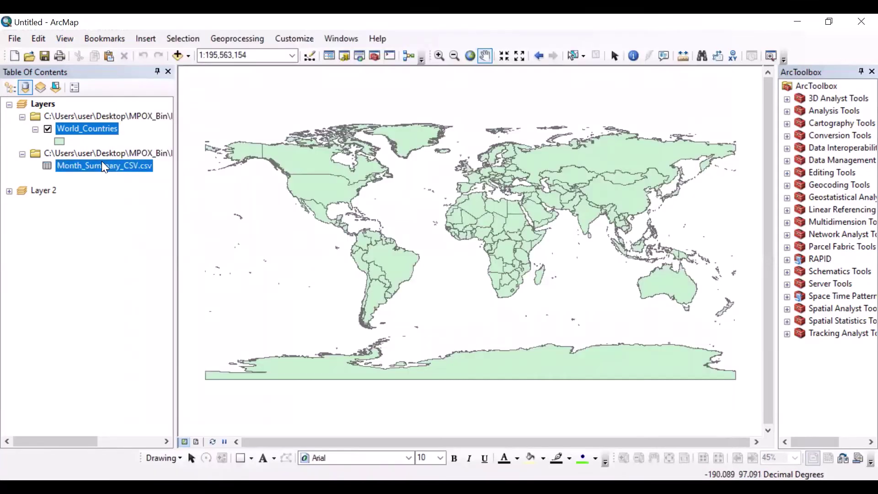
pyautogui.click(135, 170)
pyautogui.hotkey('ctrl', 't')
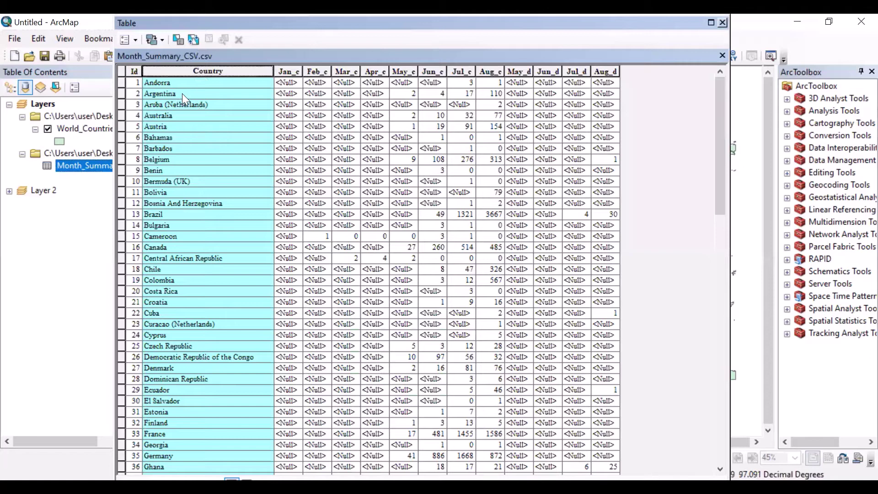
pyautogui.click(96, 128)
pyautogui.click(722, 23)
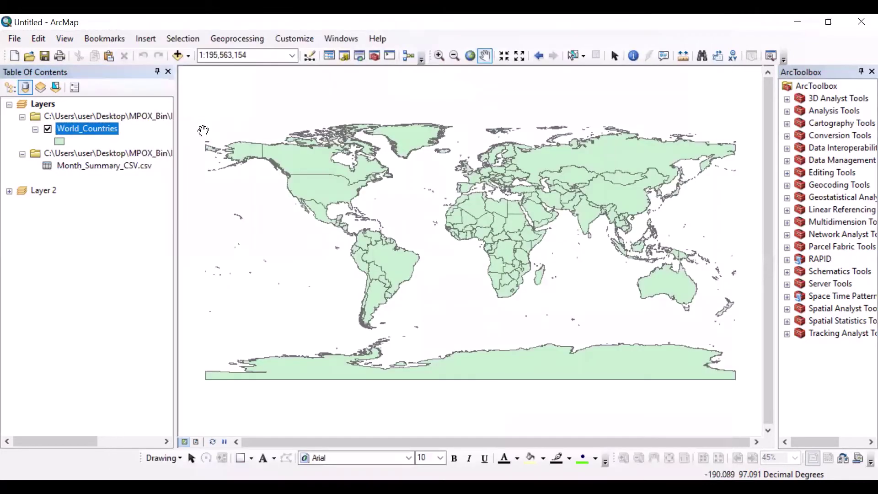
# Set up a World_Countries join matching COUNTRY to the CSV table's Country field
pyautogui.rightClick(109, 130)
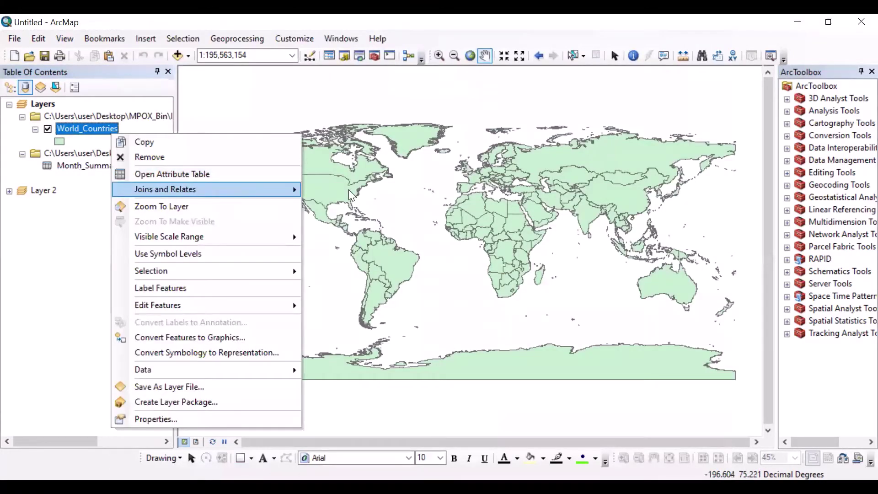
pyautogui.click(349, 189)
pyautogui.click(408, 156)
pyautogui.click(405, 180)
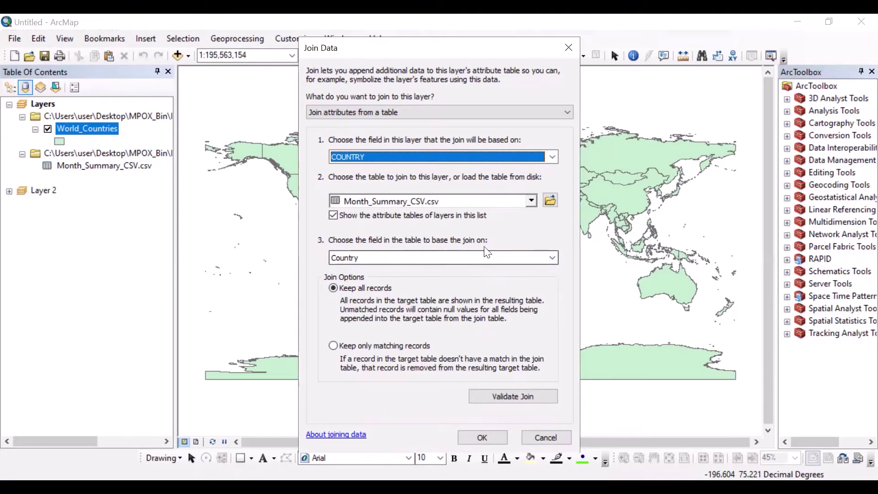
pyautogui.click(550, 256)
pyautogui.click(550, 257)
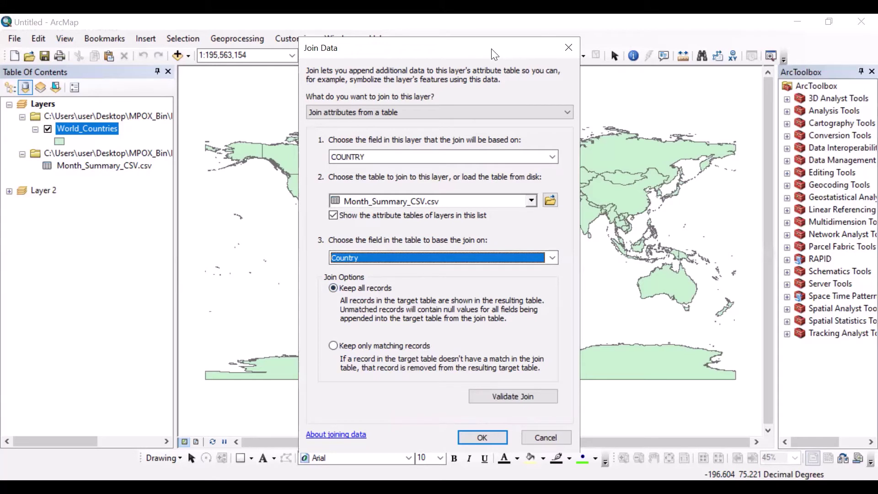
# Switch between keeping only matching and keeping all records, then cancel the join
pyautogui.moveTo(494, 54); pyautogui.dragTo(472, 36)
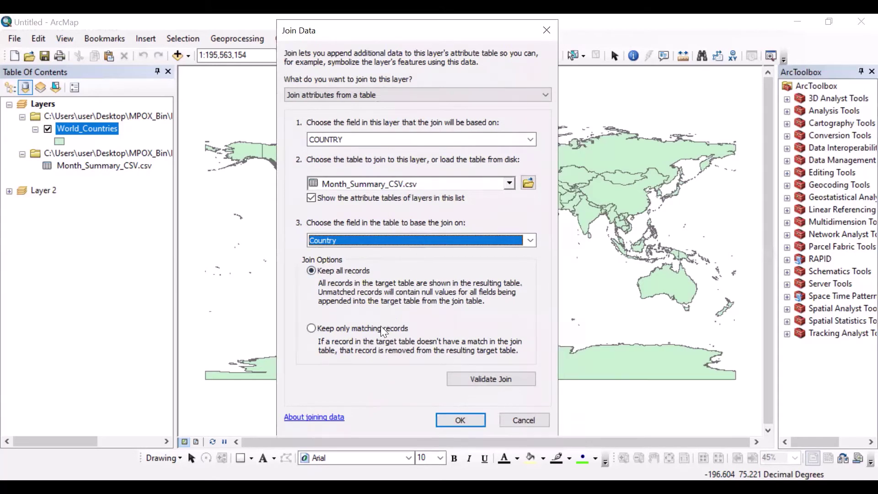
pyautogui.click(311, 332)
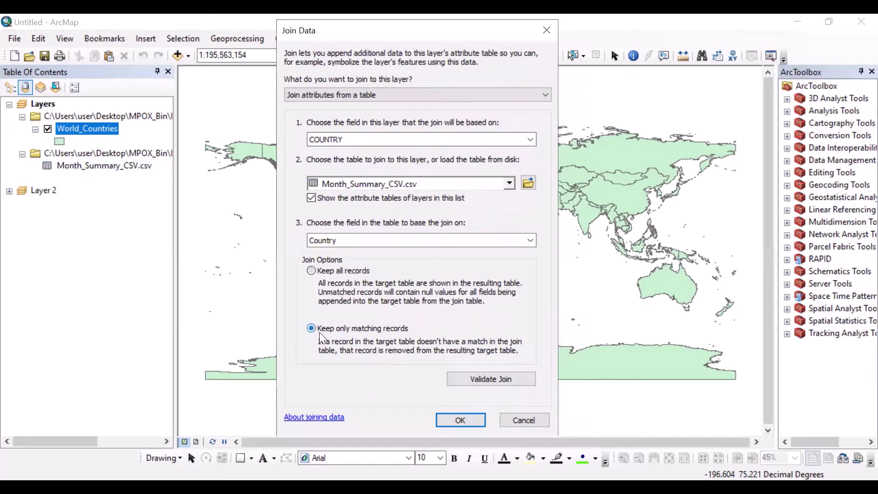
pyautogui.click(314, 273)
pyautogui.click(248, 136)
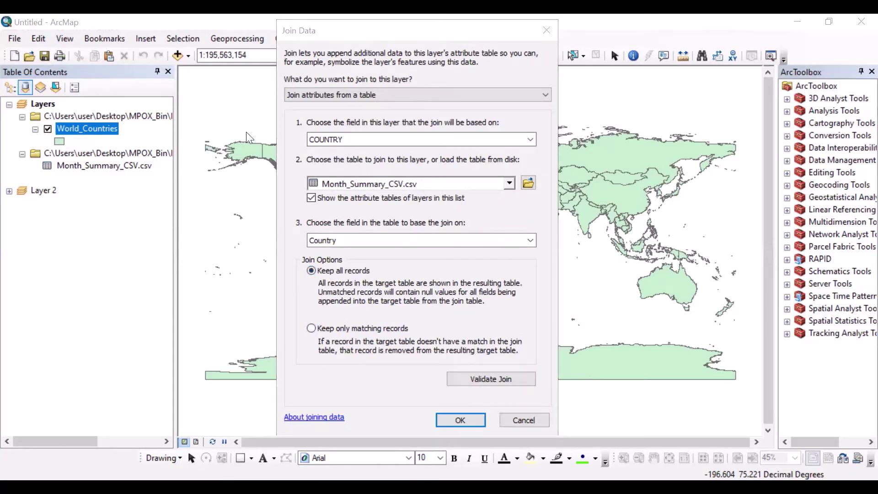
pyautogui.click(541, 32)
pyautogui.rightClick(135, 169)
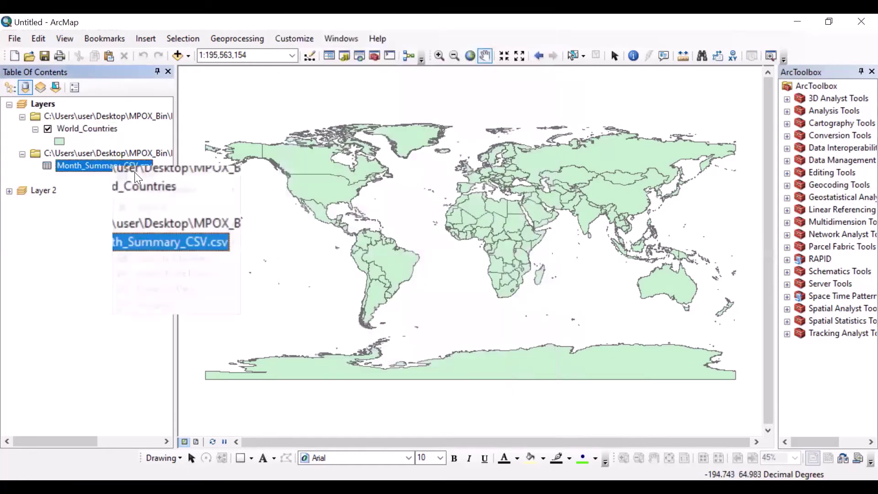
pyautogui.click(208, 220)
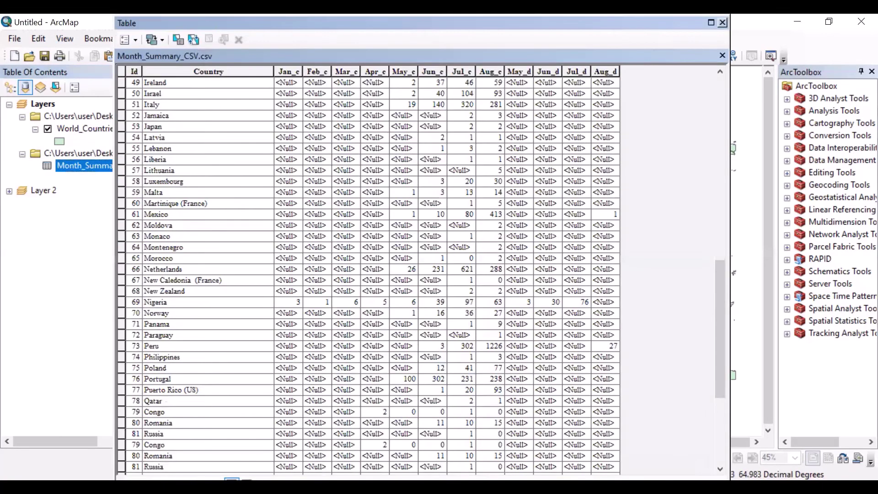
pyautogui.scroll(-6, 411, 275)
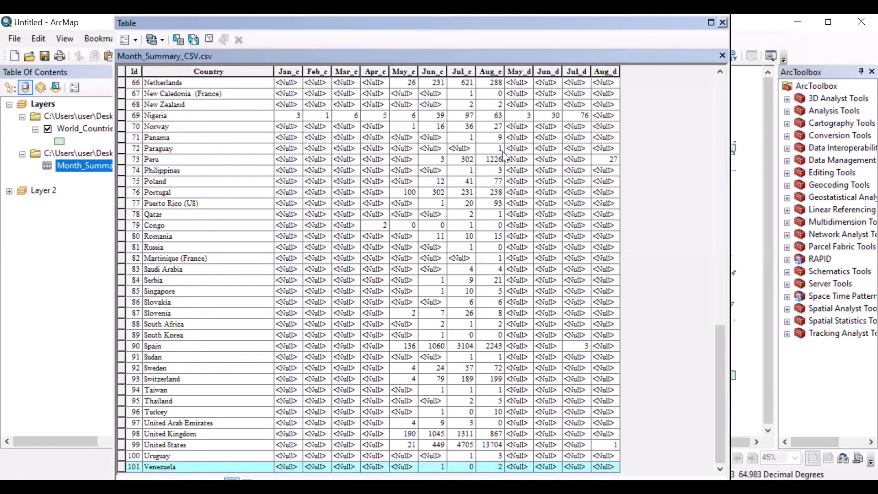
pyautogui.click(724, 23)
pyautogui.click(109, 133)
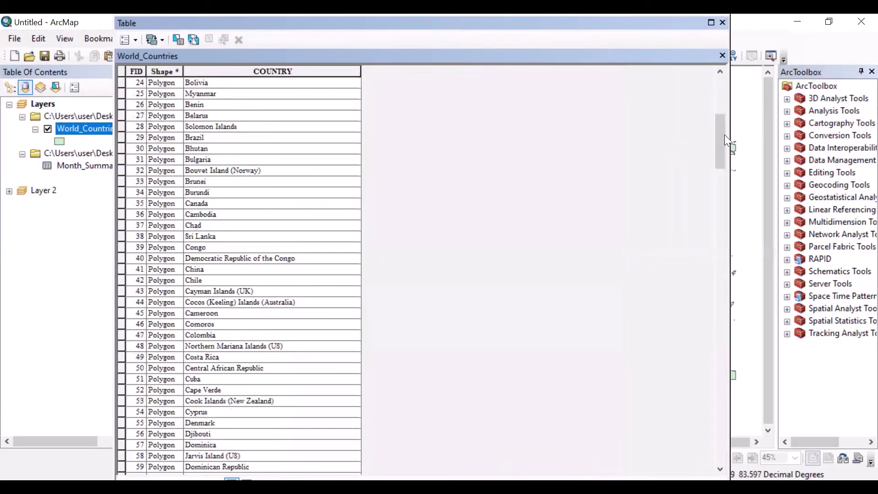
pyautogui.moveTo(724, 134); pyautogui.dragTo(725, 439)
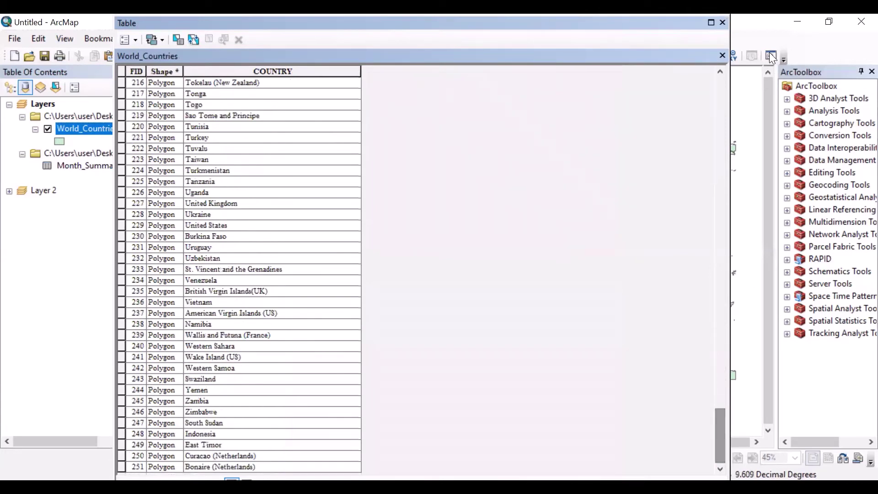
pyautogui.click(722, 23)
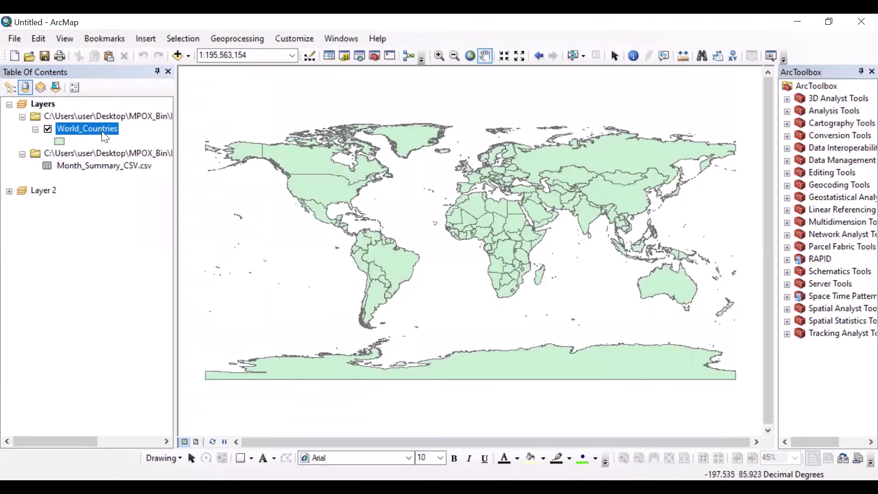
# Start a World_Countries join to Month_Summary_CSV.csv using COUNTRY as the layer field
pyautogui.rightClick(104, 133)
pyautogui.moveTo(262, 189)
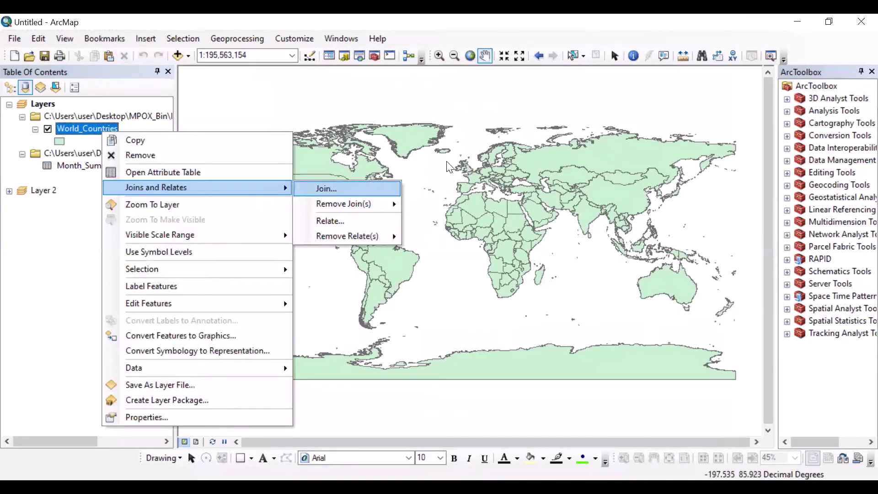
pyautogui.press('Return')
pyautogui.click(552, 157)
pyautogui.click(505, 176)
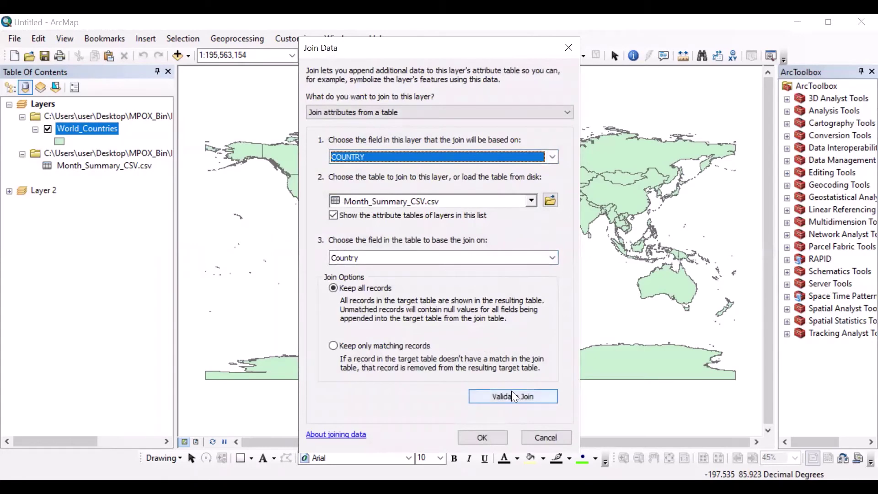
# Validate the join (98 of 252 records match) and apply it
pyautogui.click(513, 395)
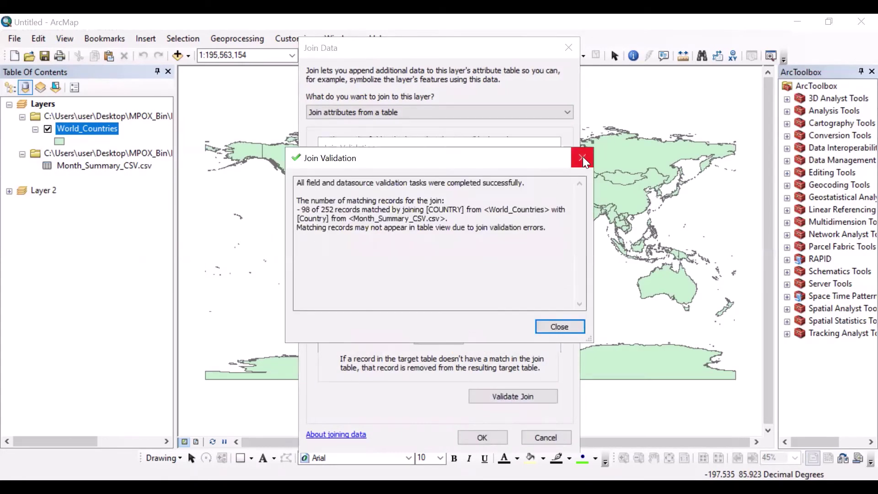
pyautogui.click(582, 157)
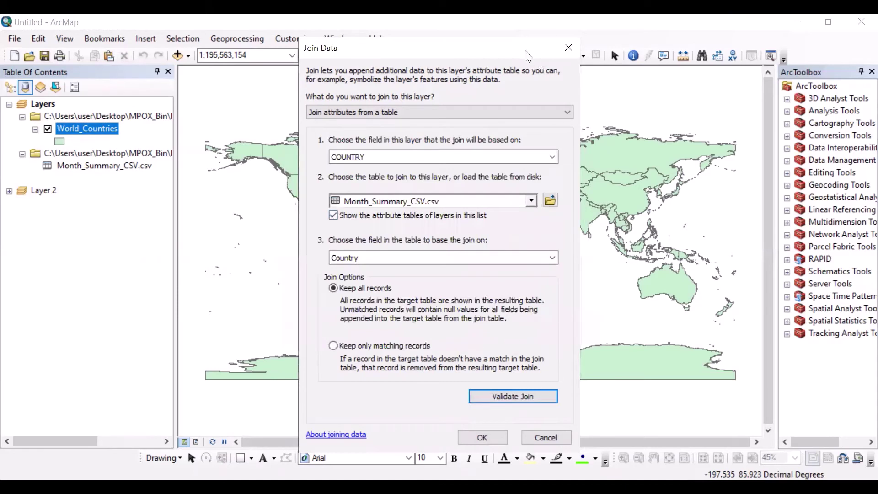
pyautogui.moveTo(532, 43); pyautogui.dragTo(497, 20)
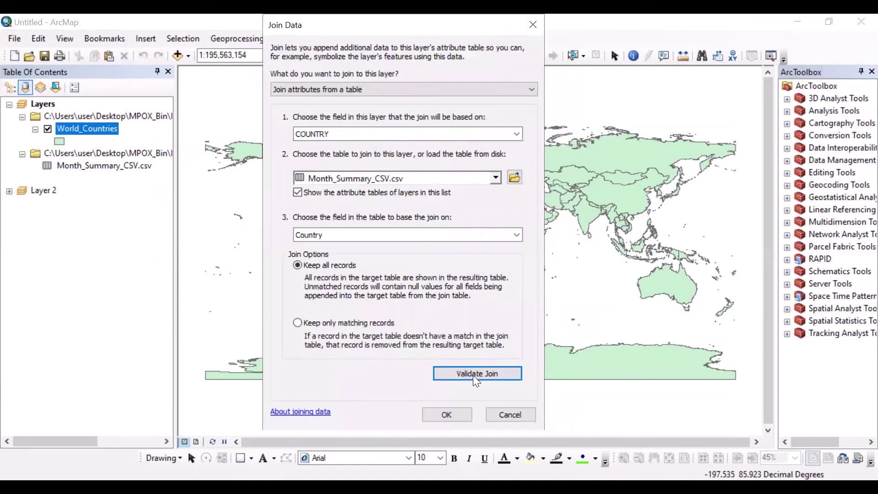
pyautogui.click(433, 411)
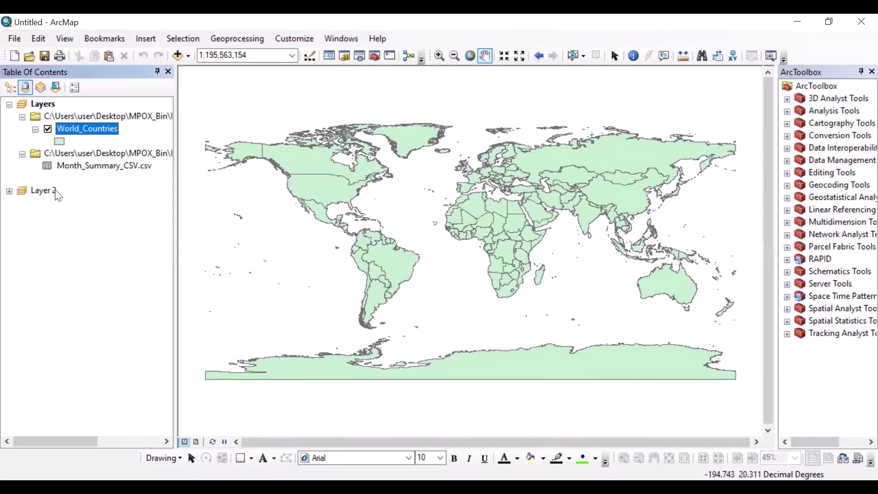
pyautogui.rightClick(93, 125)
pyautogui.click(136, 162)
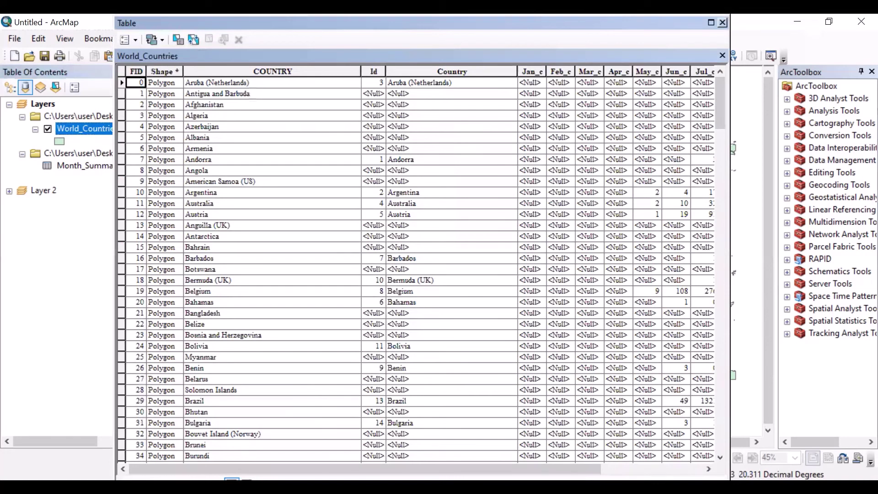
pyautogui.click(272, 462)
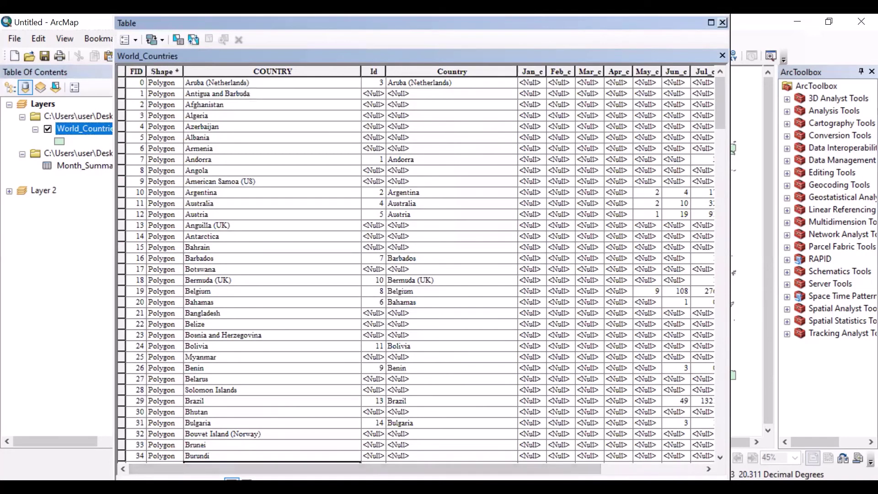
pyautogui.moveTo(224, 468)
pyautogui.mouseDown()
pyautogui.moveTo(328, 468)
pyautogui.moveTo(239, 467)
pyautogui.mouseUp()
pyautogui.scroll(-20, 421, 220)
pyautogui.scroll(-6, 518, 219)
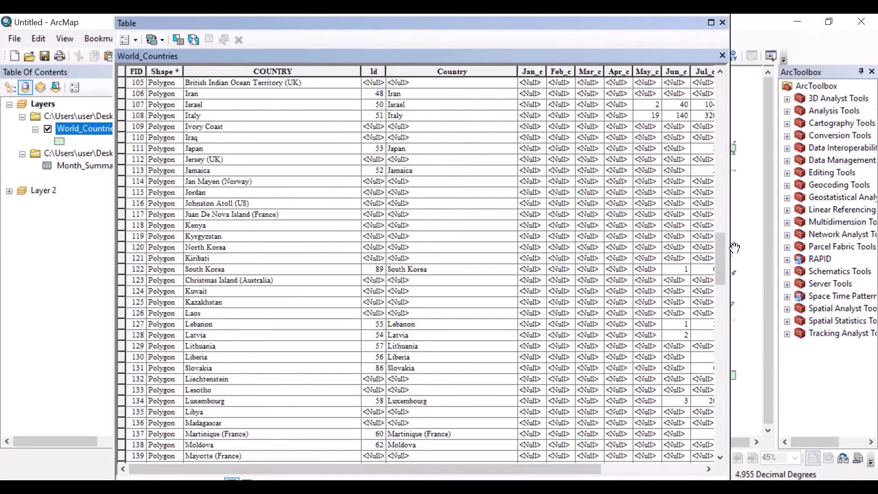
pyautogui.moveTo(720, 247); pyautogui.dragTo(730, 388)
pyautogui.scroll(10, 382, 405)
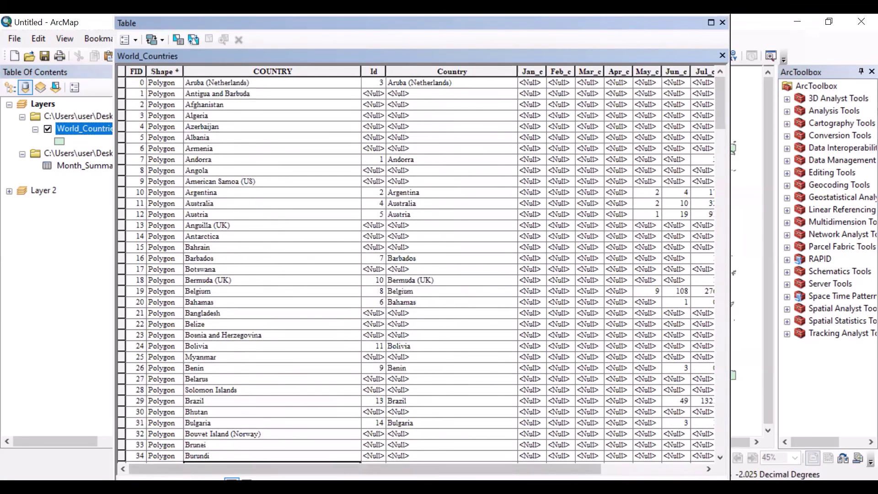
pyautogui.hscroll(3, 382, 405)
pyautogui.hscroll(2, 548, 414)
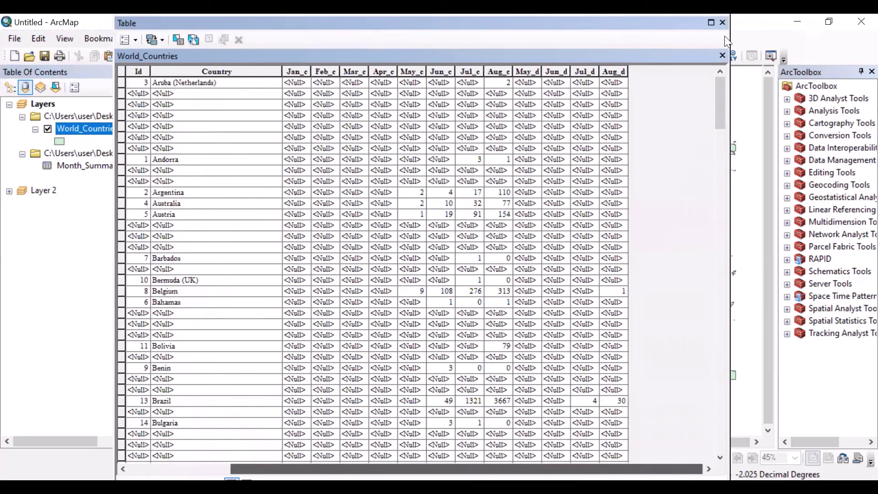
pyautogui.click(722, 56)
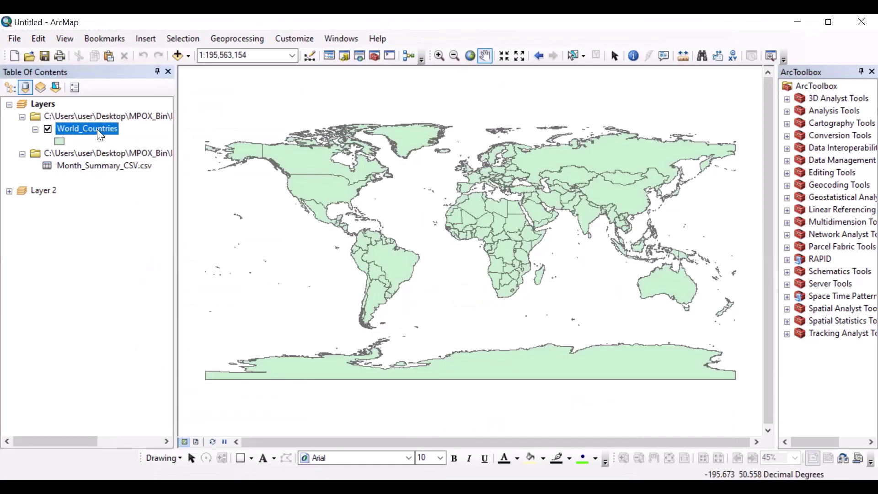
pyautogui.rightClick(100, 135)
pyautogui.click(131, 413)
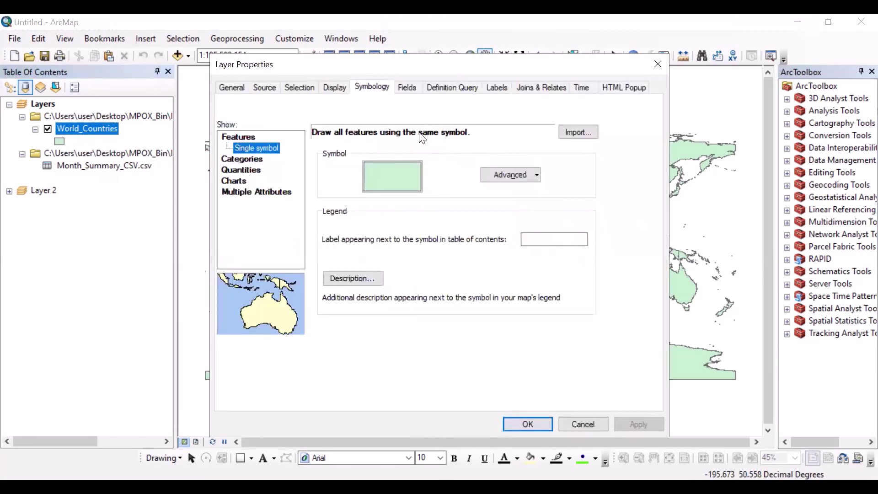
pyautogui.click(256, 158)
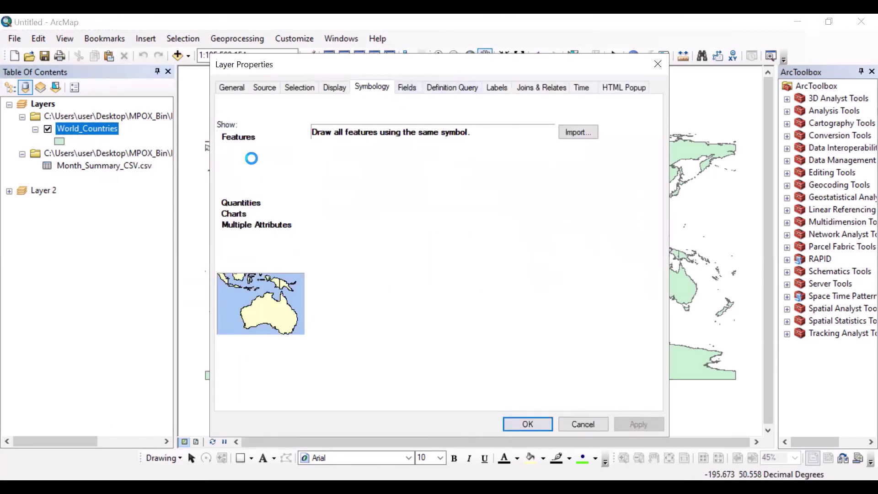
pyautogui.click(441, 160)
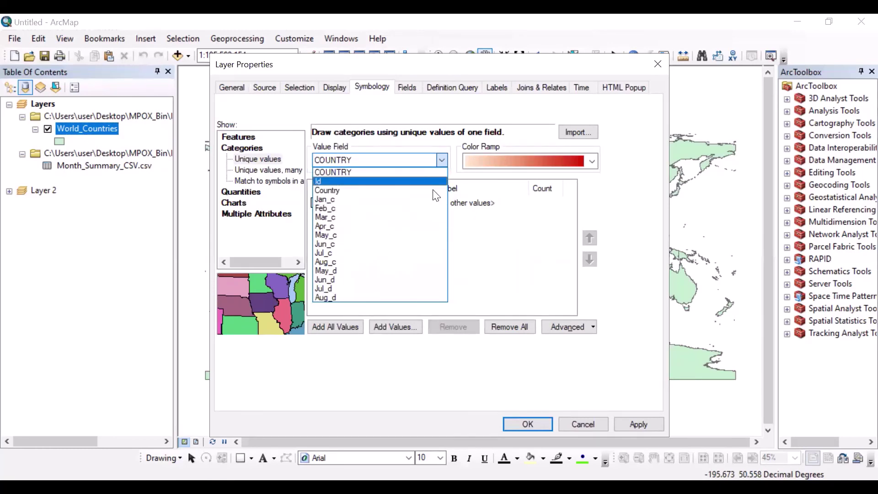
pyautogui.click(669, 66)
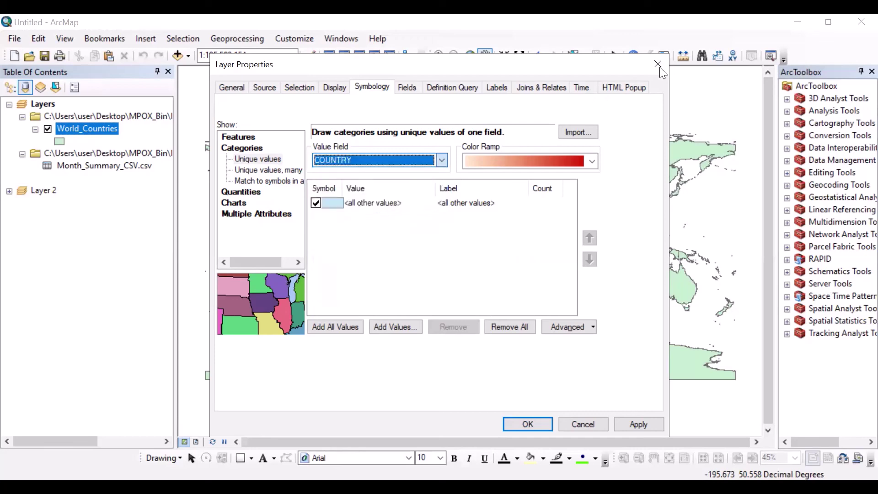
pyautogui.click(659, 64)
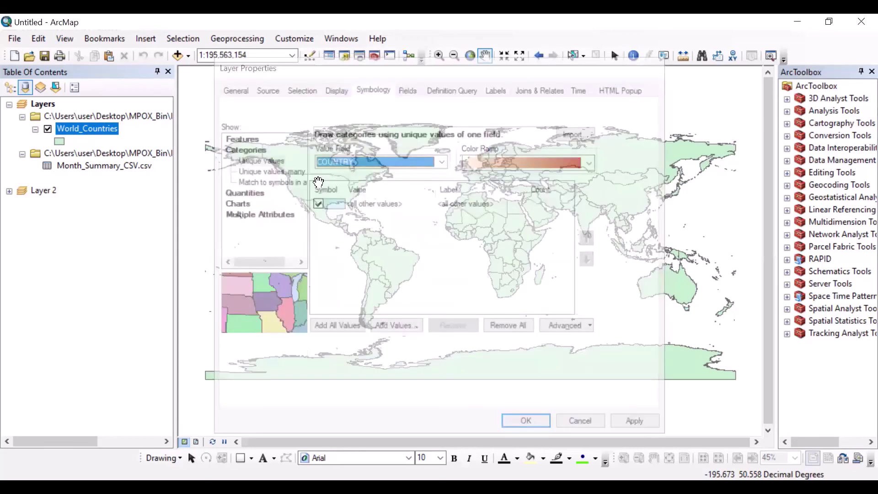